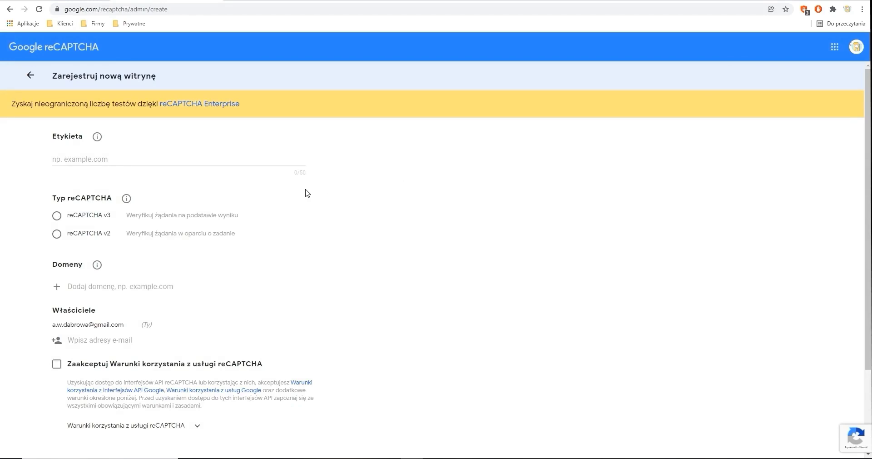
- Label the new reCAPTCHA site oladabrowa.pl and choose reCAPTCHA v3 as its type
{"action": "left_click", "coordinate": [267, 162]}
{"action": "type", "text": "oladabrowa.pl"}
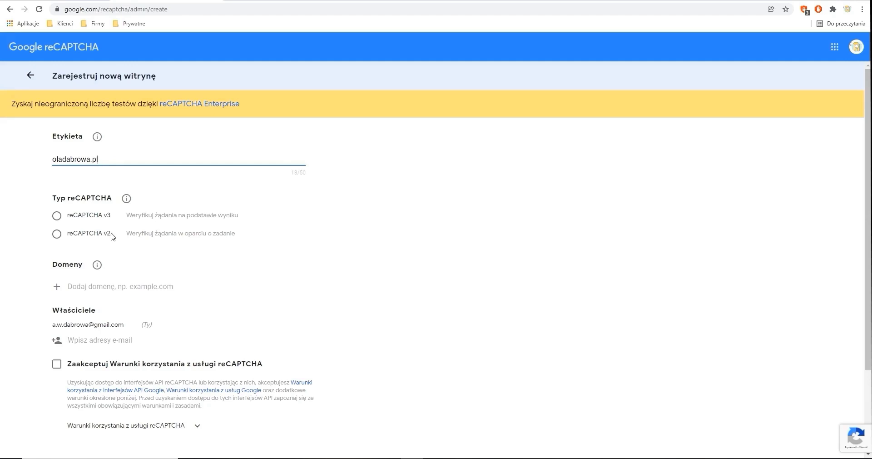
{"action": "left_click", "coordinate": [57, 234]}
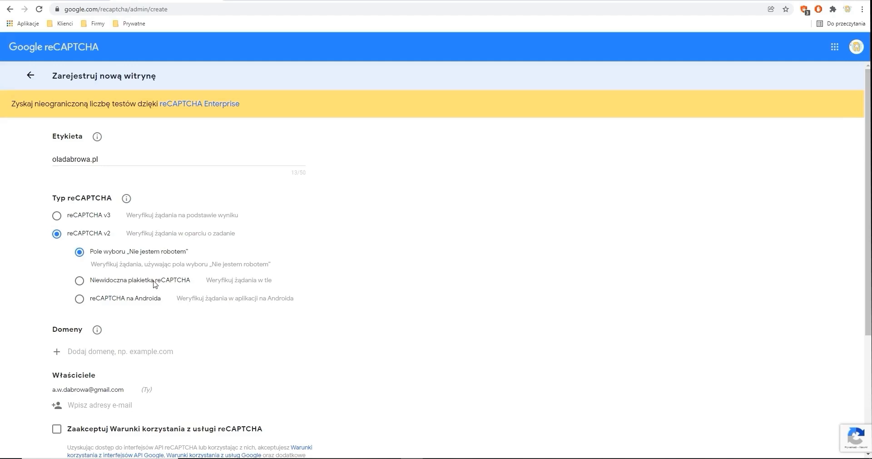
{"action": "left_click", "coordinate": [57, 216]}
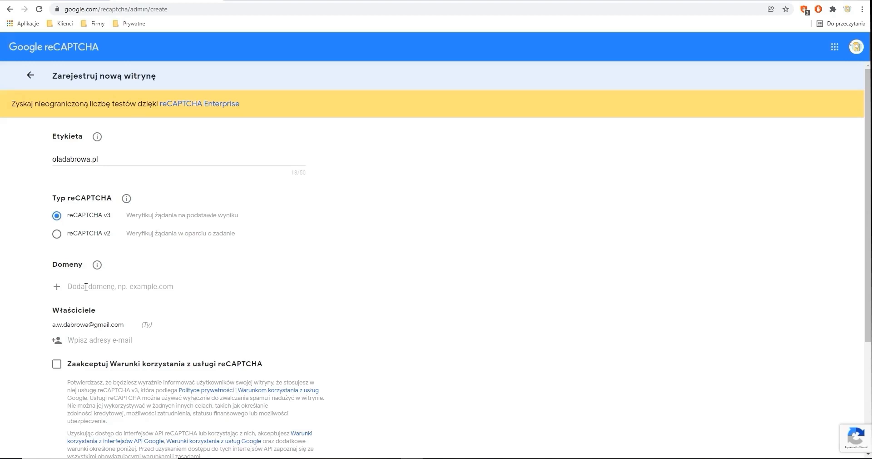
- Add the domain oladabrowa.pl, accept the reCAPTCHA terms of service and submit the site registration
{"action": "left_click", "coordinate": [85, 287]}
{"action": "type", "text": "oladabrowa.pl"}
{"action": "left_click", "coordinate": [20, 298]}
{"action": "scroll", "coordinate": [36, 318], "scroll_direction": "down", "scroll_amount": 2}
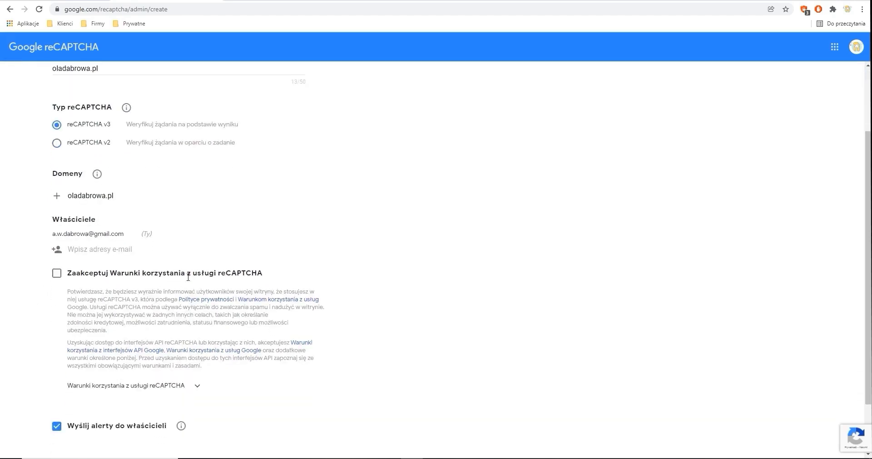
{"action": "left_click", "coordinate": [58, 274]}
{"action": "scroll", "coordinate": [47, 314], "scroll_direction": "down", "scroll_amount": 2}
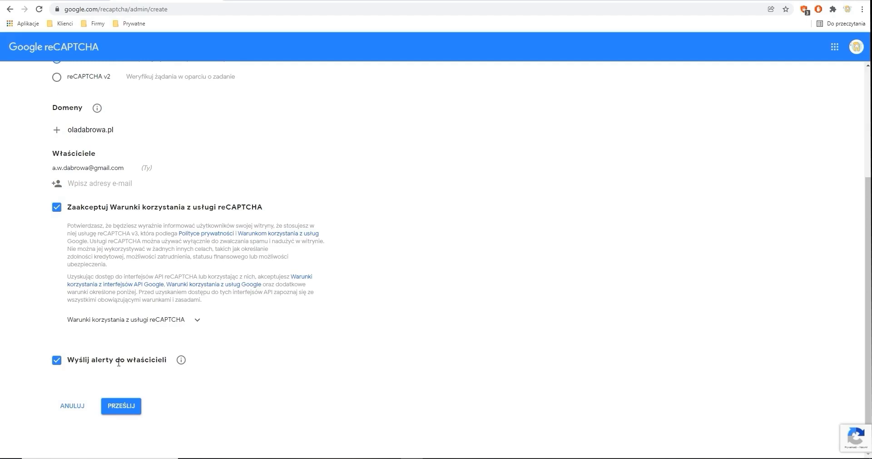
{"action": "left_click", "coordinate": [127, 408]}
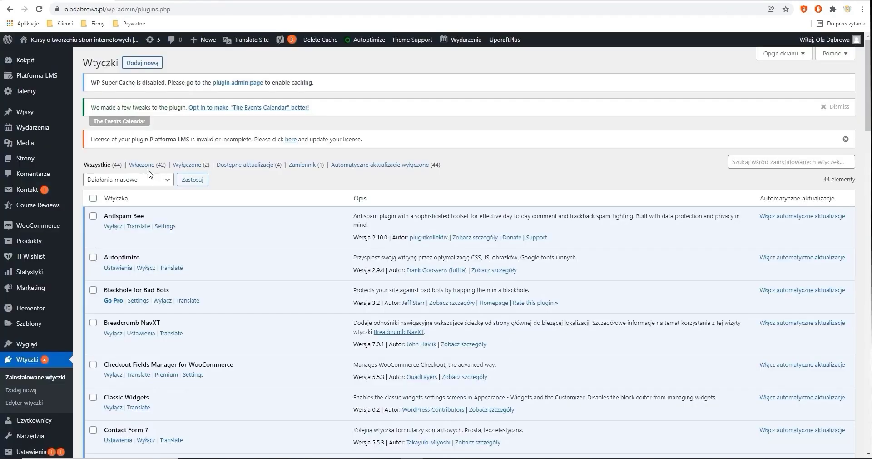
- Search for new WordPress plugins with "captcha", and install and activate Advanced noCaptcha & invisible Captcha (v2 & v3)
{"action": "left_click", "coordinate": [143, 63]}
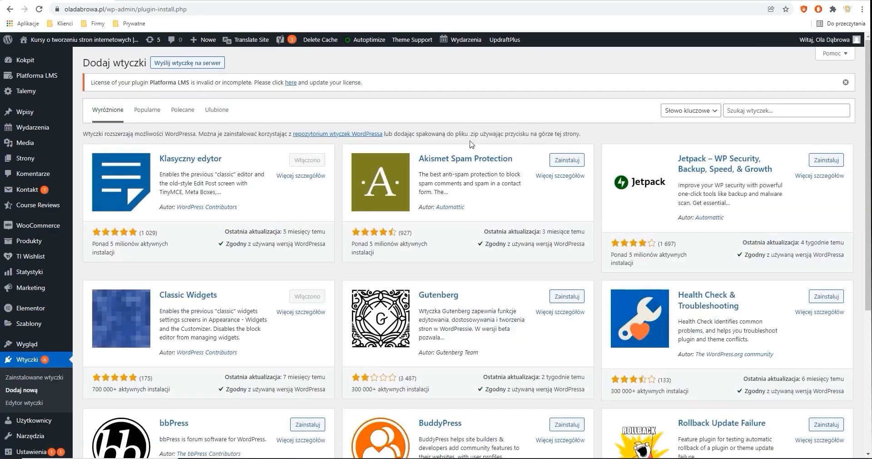
{"action": "left_click", "coordinate": [747, 111]}
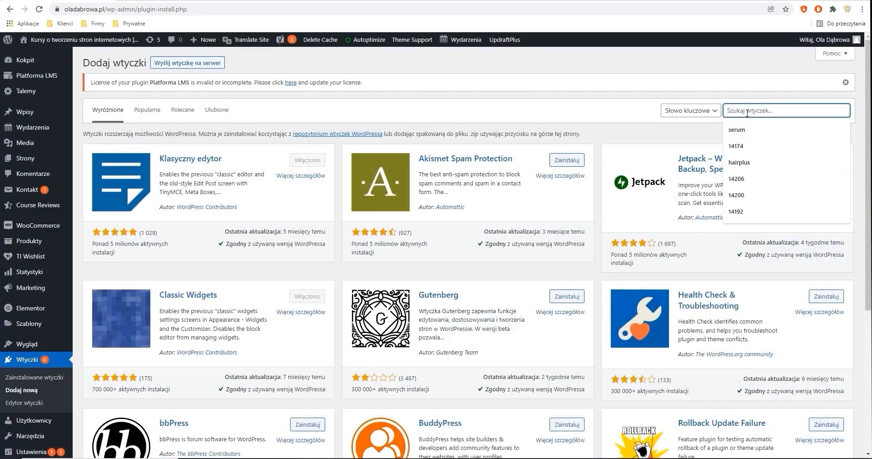
{"action": "type", "text": "captc"}
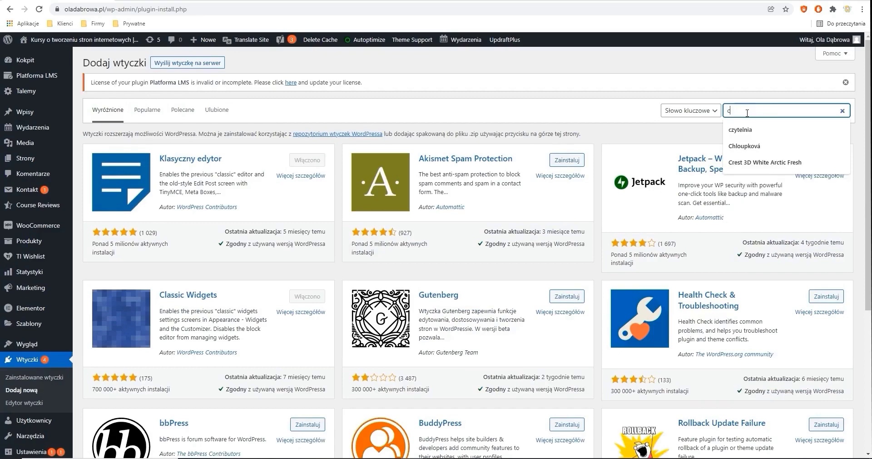
{"action": "type", "text": "ha"}
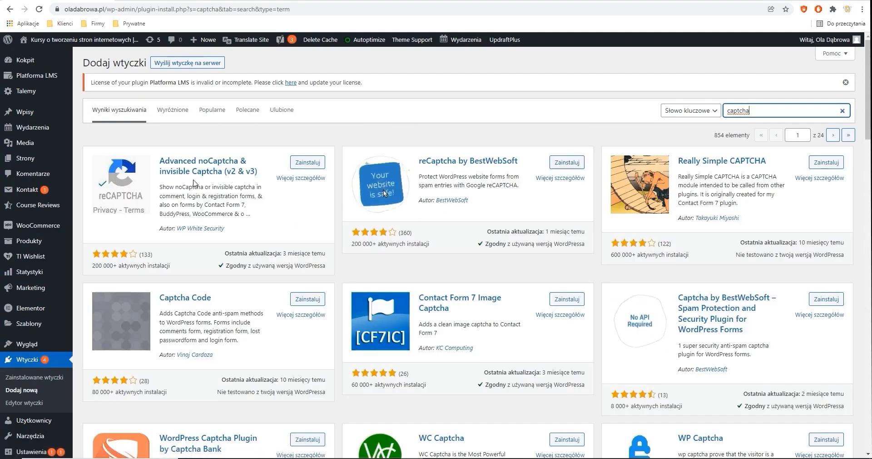
{"action": "left_click", "coordinate": [309, 161]}
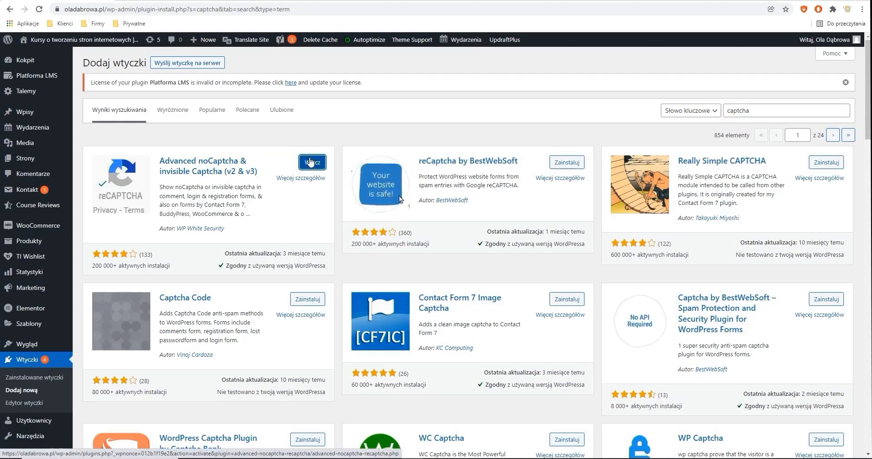
{"action": "left_click", "coordinate": [313, 164]}
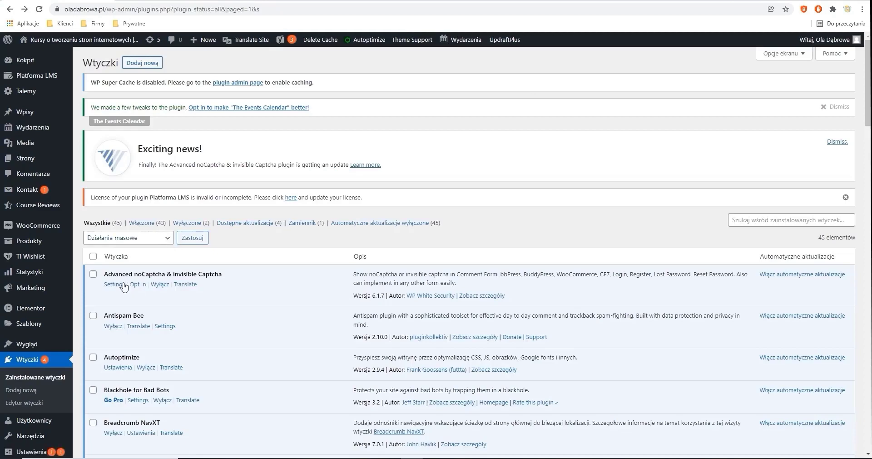
- Open the Advanced noCaptcha & invisible Captcha settings and set the reCAPTCHA type to V3
{"action": "left_click", "coordinate": [114, 285]}
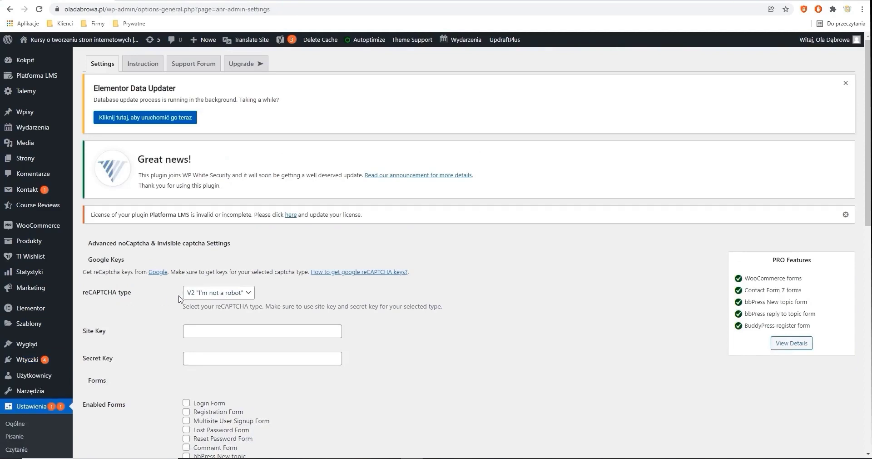
{"action": "left_click", "coordinate": [215, 295]}
{"action": "left_click", "coordinate": [200, 322]}
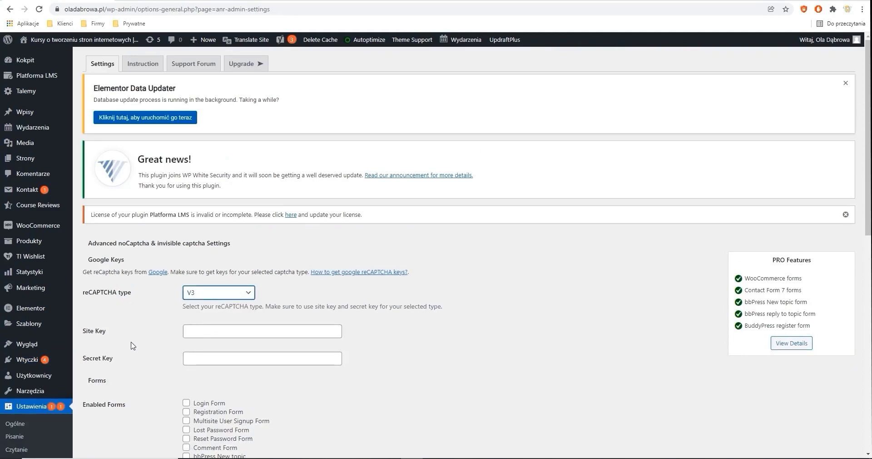
- Copy the site key from the Google reCAPTCHA page and paste it as the plugin's Site Key
{"action": "left_click", "coordinate": [174, 1]}
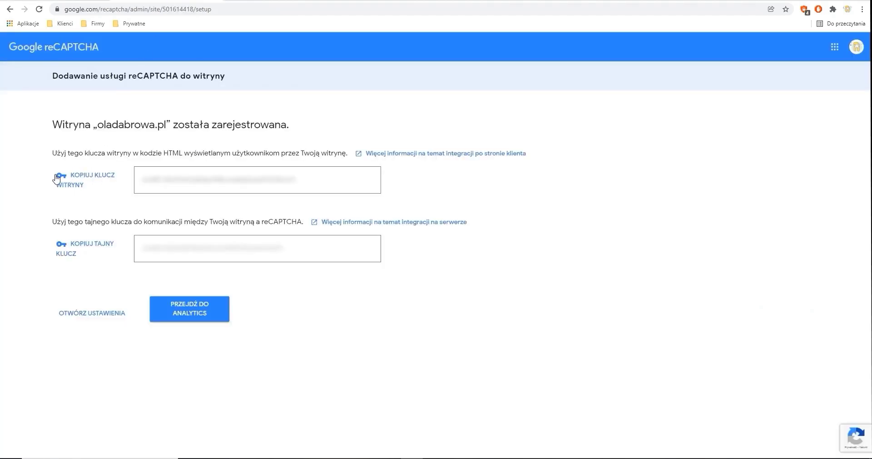
{"action": "left_click", "coordinate": [75, 179]}
{"action": "left_click", "coordinate": [99, 4]}
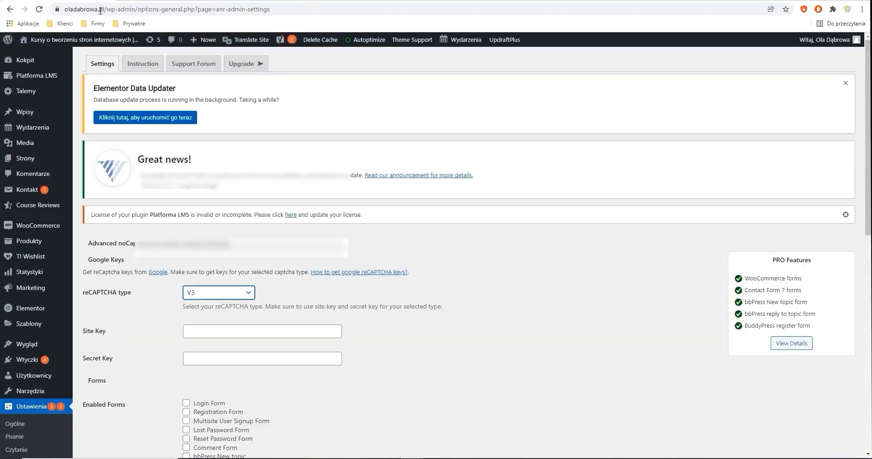
{"action": "left_click", "coordinate": [215, 332]}
{"action": "right_click", "coordinate": [214, 334]}
{"action": "left_click", "coordinate": [248, 239]}
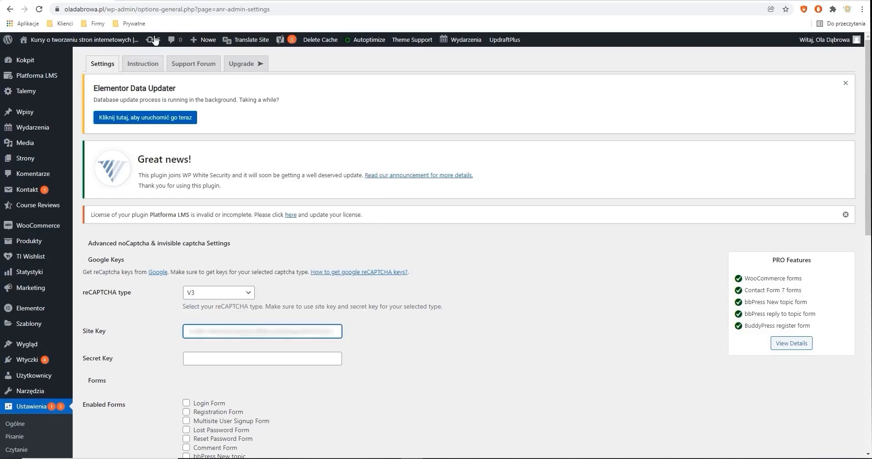
- Copy the secret key from the Google reCAPTCHA page and paste it as the plugin's Secret Key
{"action": "key", "text": "ctrl+Tab"}
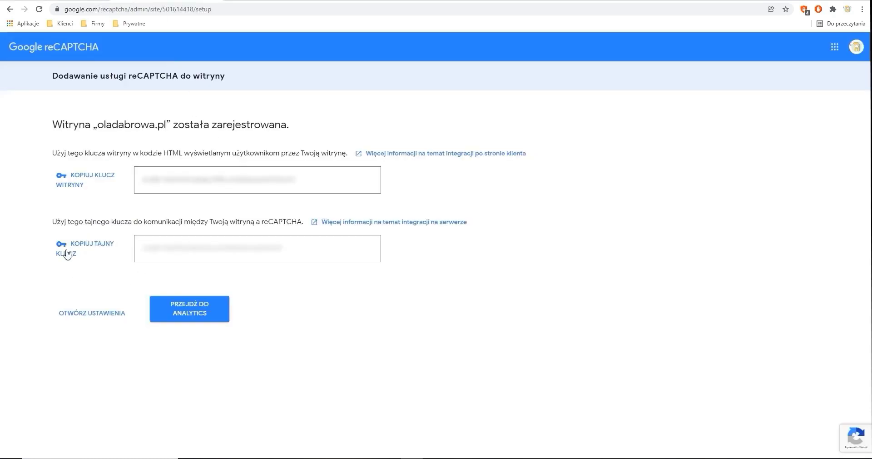
{"action": "left_click", "coordinate": [85, 248]}
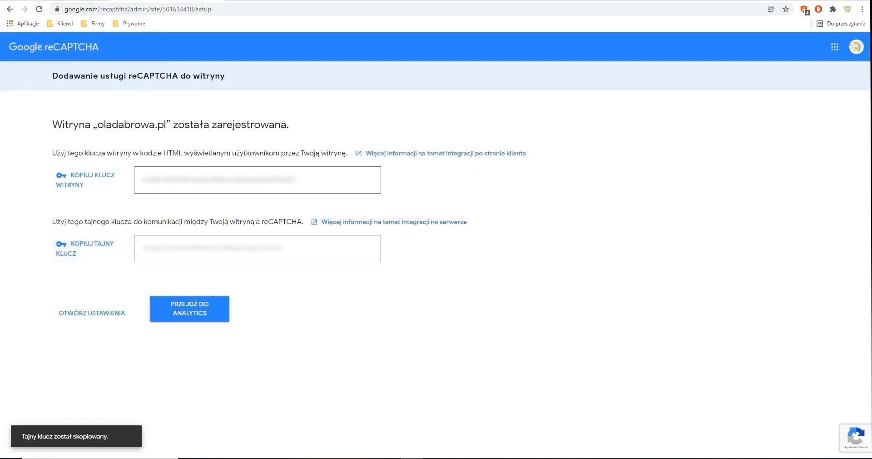
{"action": "key", "text": "ctrl+shift+Tab"}
{"action": "left_click", "coordinate": [212, 358]}
{"action": "right_click", "coordinate": [210, 357]}
{"action": "left_click", "coordinate": [255, 271]}
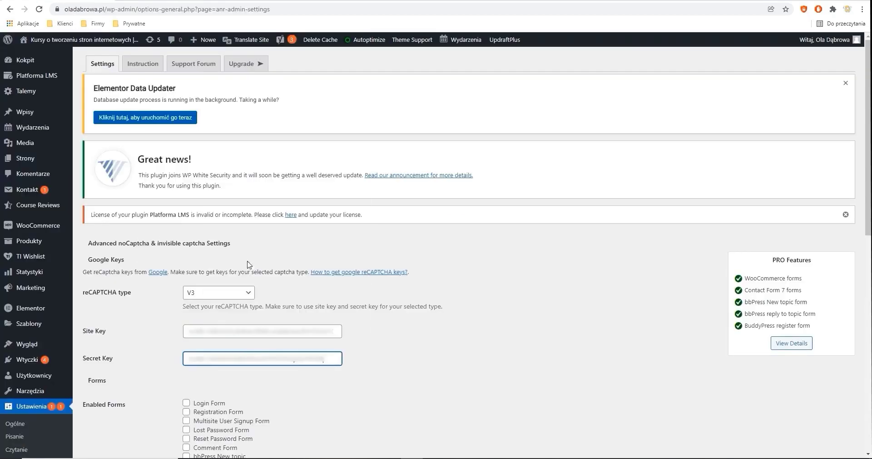
- Enable captcha for the Login, Registration, Lost Password, Reset Password and Comment forms and WooCommerce Checkout
{"action": "scroll", "coordinate": [169, 305], "scroll_direction": "down", "scroll_amount": 3}
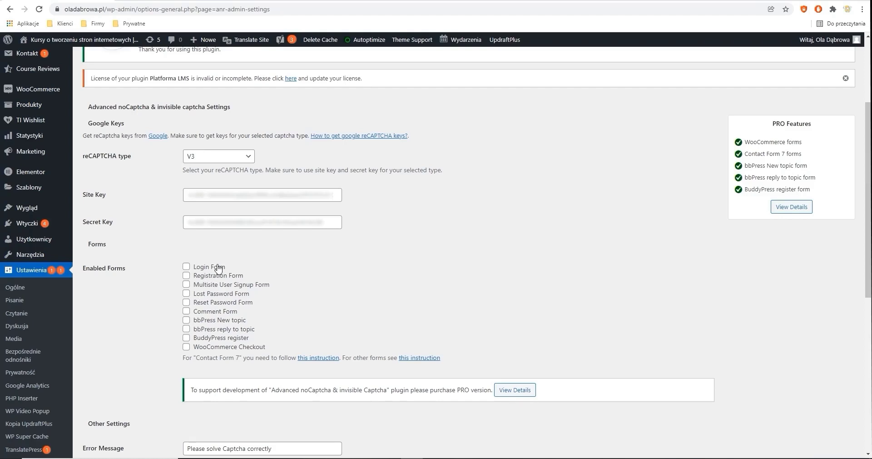
{"action": "left_click", "coordinate": [186, 267]}
{"action": "left_click", "coordinate": [187, 276]}
{"action": "left_click", "coordinate": [187, 293]}
{"action": "left_click", "coordinate": [186, 302]}
{"action": "left_click", "coordinate": [186, 312]}
{"action": "left_click", "coordinate": [185, 348]}
- Replace the captcha error message with "Weryfikacja reCaptcha niepoprawna. Spróbuj ponownie"
{"action": "scroll", "coordinate": [112, 371], "scroll_direction": "down", "scroll_amount": 2}
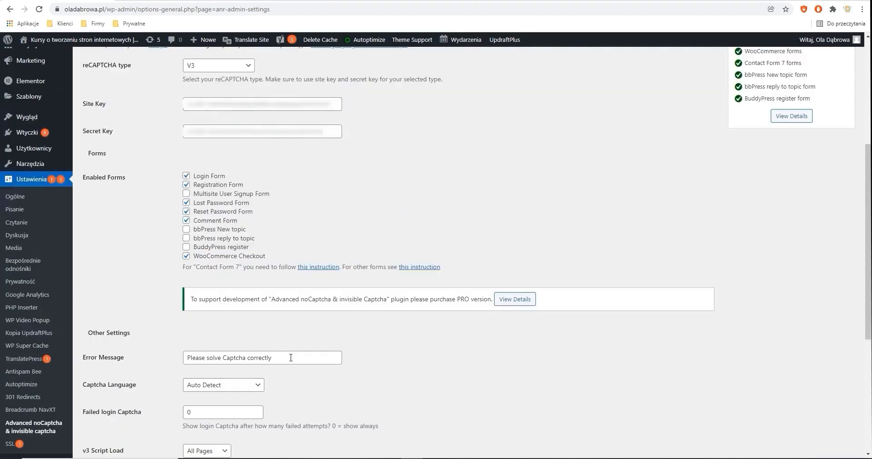
{"action": "left_click_drag", "start_coordinate": [290, 357], "coordinate": [183, 370]}
{"action": "type", "text": "Weryfikacja reCaptcha niepoprawna. Spróbuj ponownie"}
{"action": "left_click", "coordinate": [279, 372]}
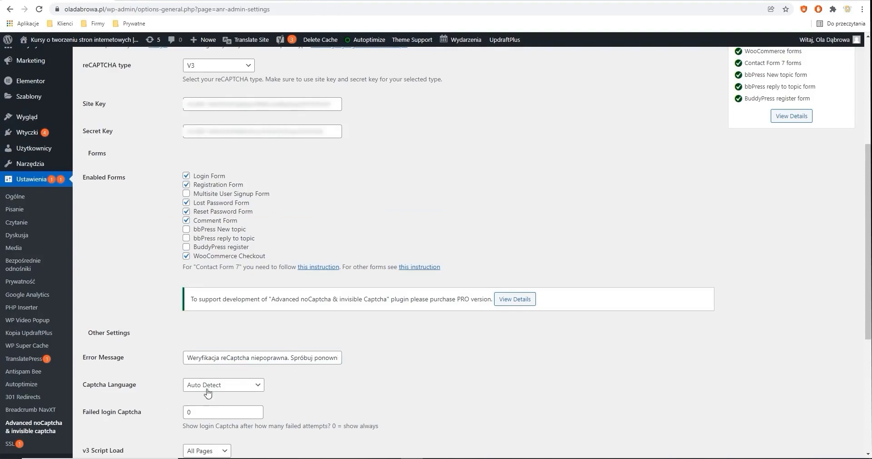
- Review the available choices for Captcha Language and v3 Script Load in the plugin's other settings
{"action": "left_click", "coordinate": [233, 386]}
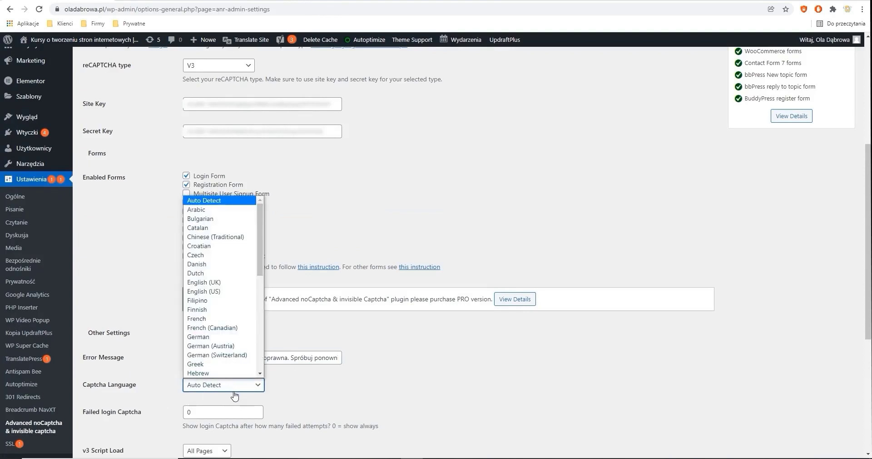
{"action": "left_click", "coordinate": [143, 397]}
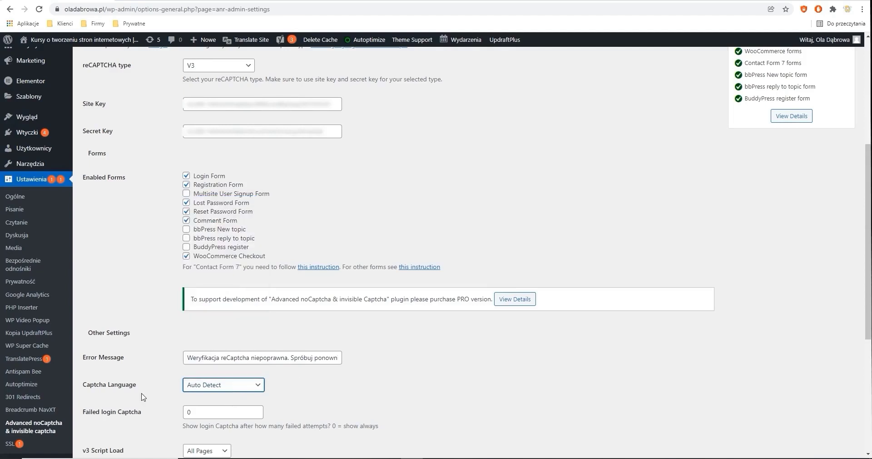
{"action": "scroll", "coordinate": [142, 395], "scroll_direction": "down", "scroll_amount": 1}
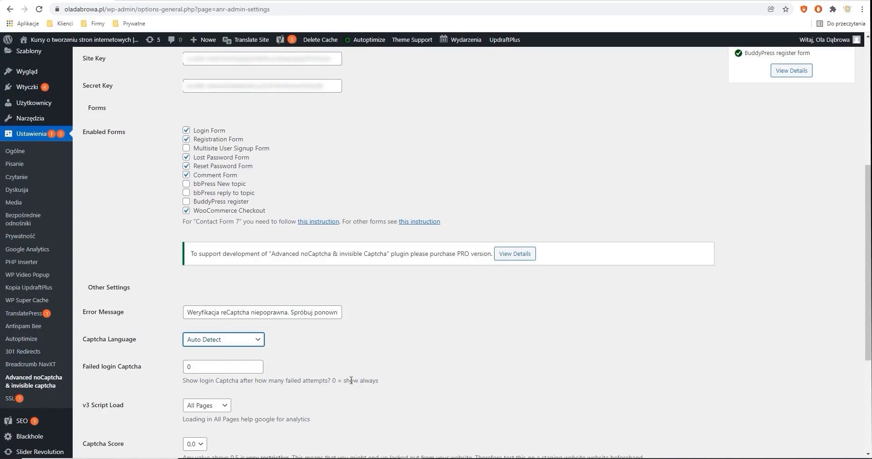
{"action": "scroll", "coordinate": [218, 389], "scroll_direction": "down", "scroll_amount": 1}
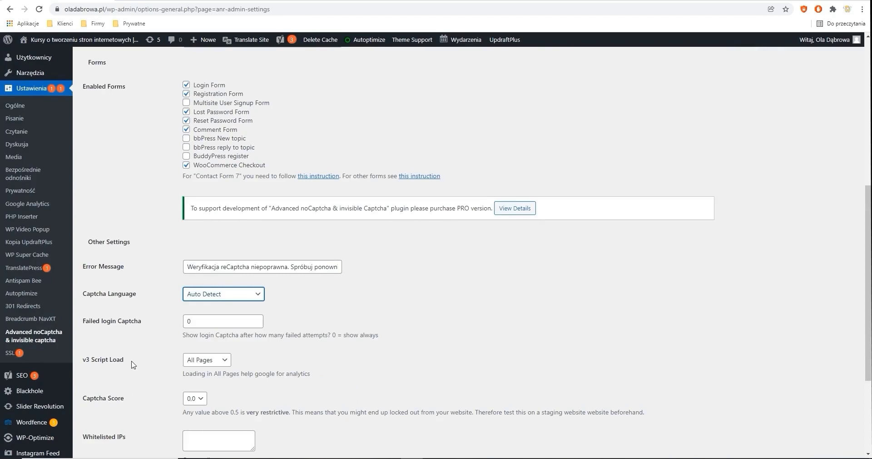
{"action": "left_click", "coordinate": [211, 362]}
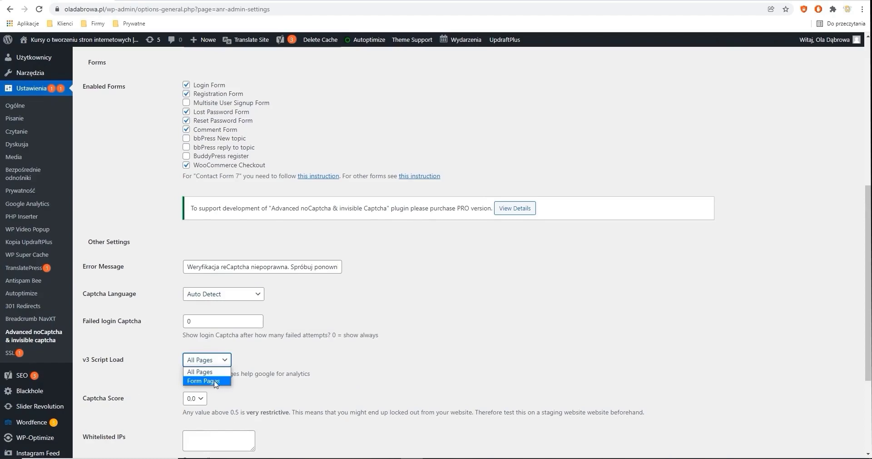
{"action": "key", "text": "Escape"}
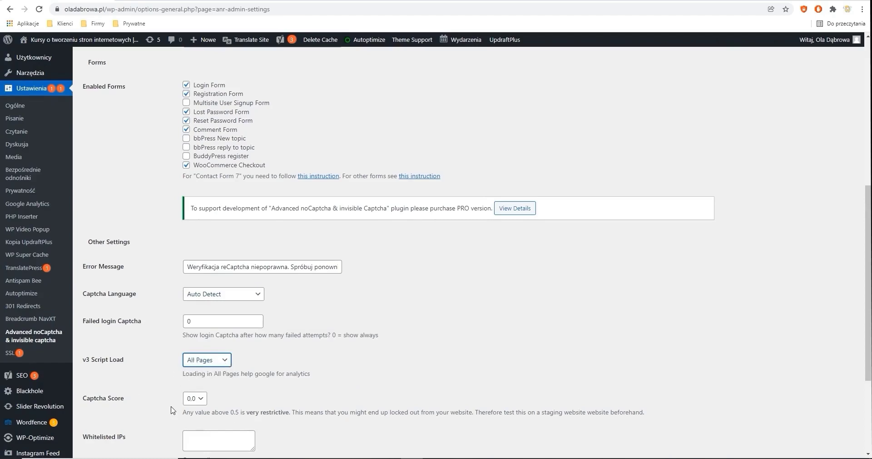
- Review the Captcha Score and Recaptcha Domain choices in the plugin's other settings, keeping google.com as the domain
{"action": "scroll", "coordinate": [156, 397], "scroll_direction": "down", "scroll_amount": 1}
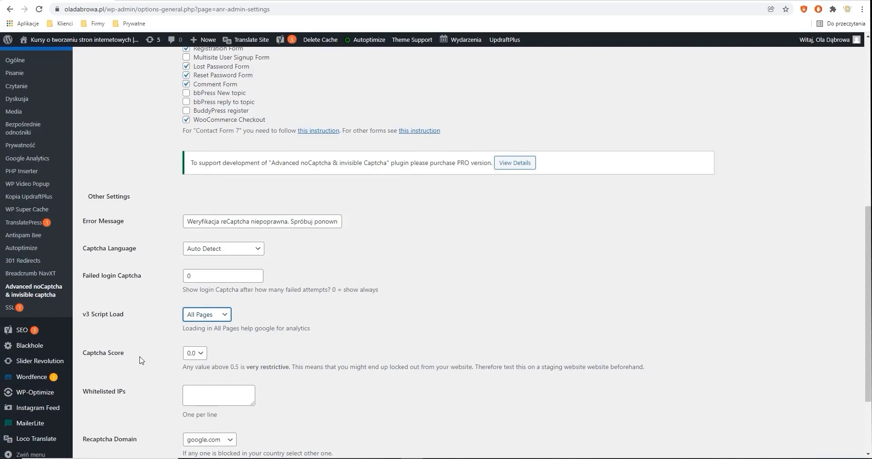
{"action": "left_click", "coordinate": [199, 353]}
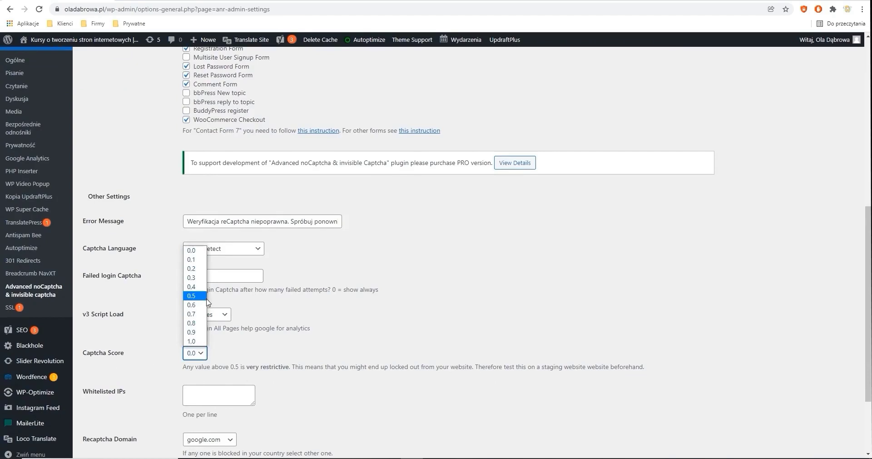
{"action": "left_click", "coordinate": [131, 302]}
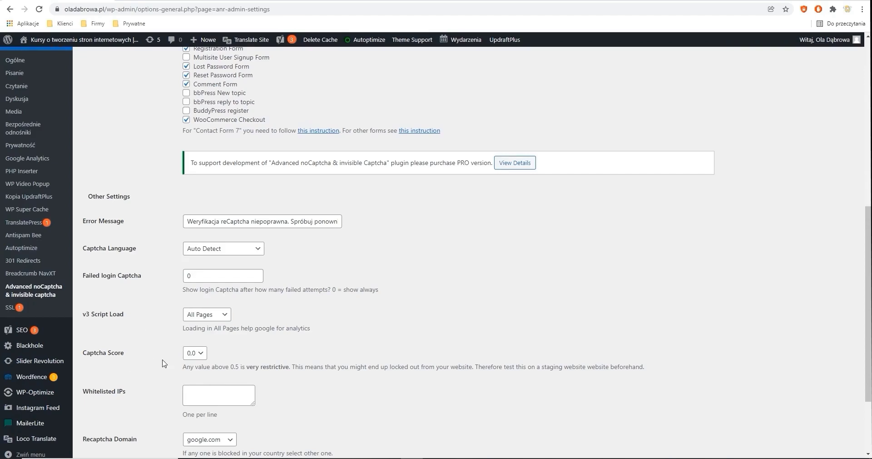
{"action": "scroll", "coordinate": [164, 363], "scroll_direction": "down", "scroll_amount": 2}
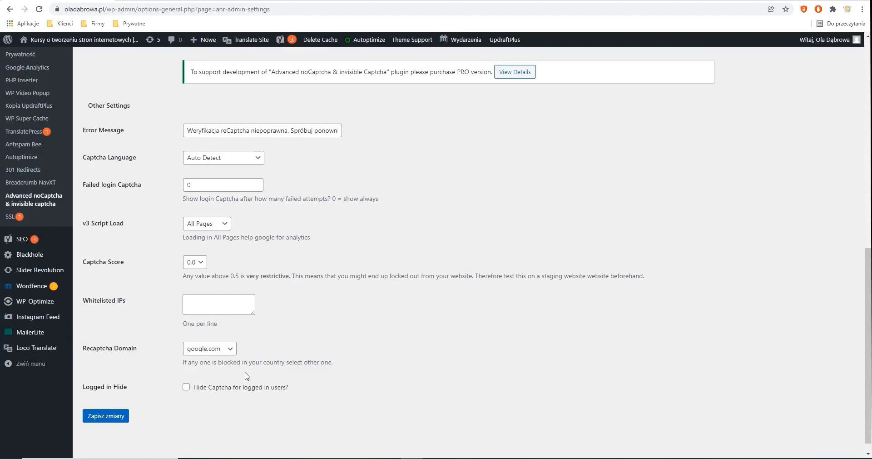
{"action": "left_click", "coordinate": [213, 352]}
{"action": "left_click", "coordinate": [222, 359]}
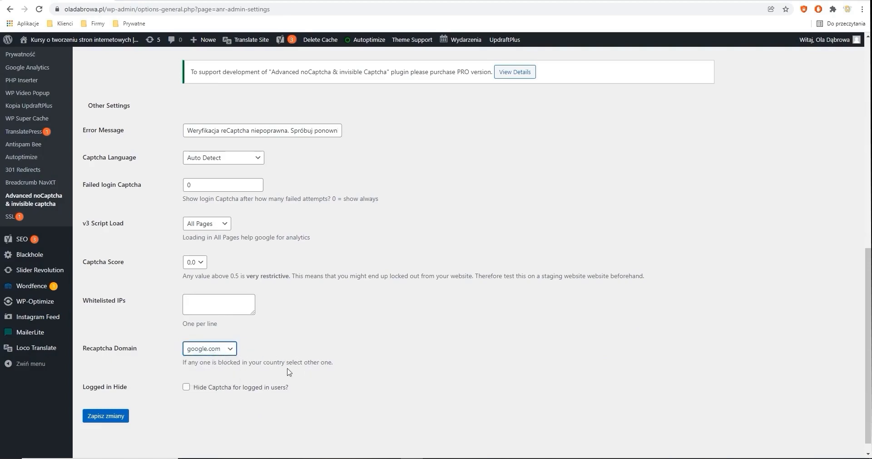
{"action": "left_click", "coordinate": [215, 351]}
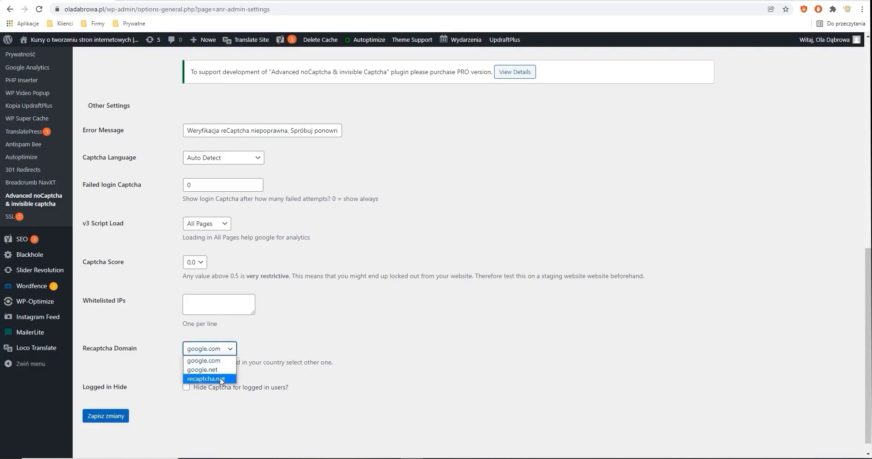
{"action": "left_click", "coordinate": [221, 361]}
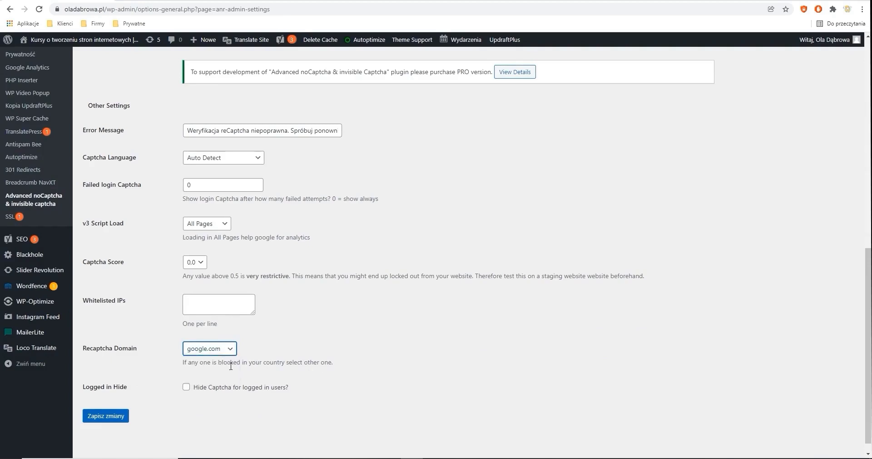
- Hide the captcha for logged-in users and save the plugin settings
{"action": "scroll", "coordinate": [122, 361], "scroll_direction": "down", "scroll_amount": 1}
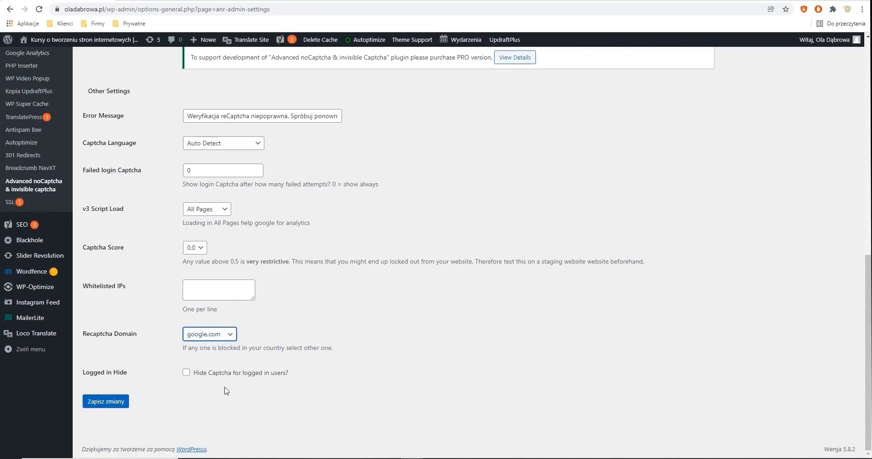
{"action": "left_click", "coordinate": [186, 373]}
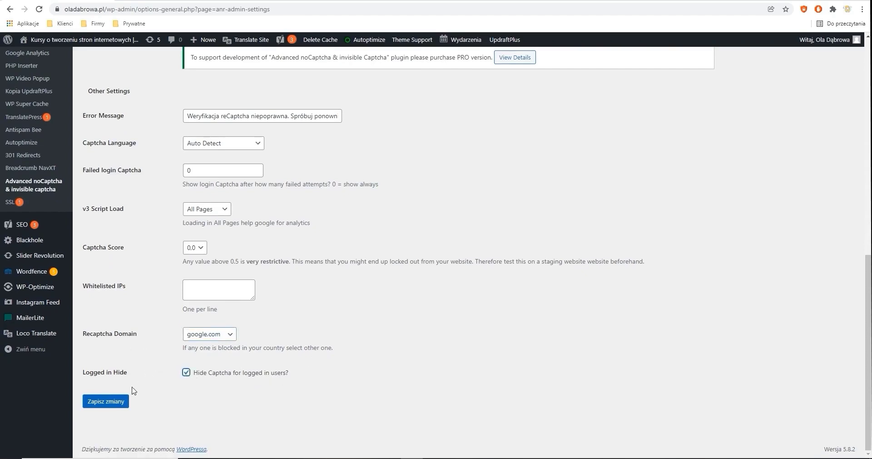
{"action": "left_click", "coordinate": [107, 404]}
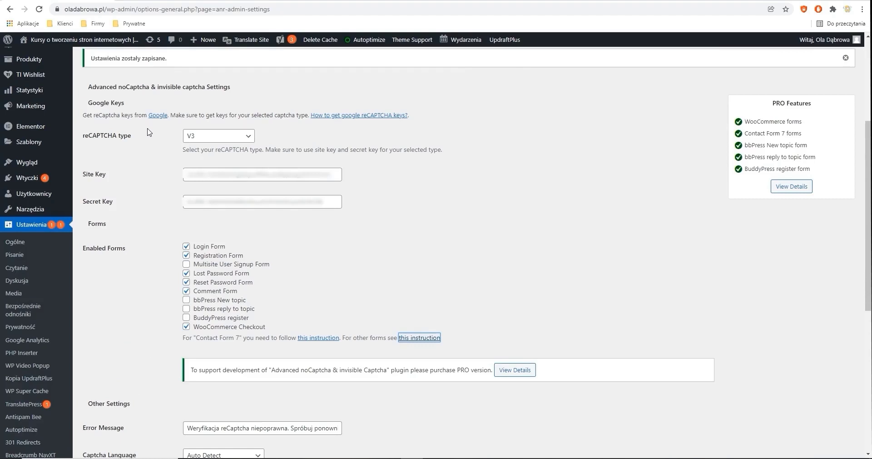
- In the Google reCAPTCHA settings for oladabrowa.pl, allow the key to work on AMP pages and save
{"action": "left_click", "coordinate": [160, 1]}
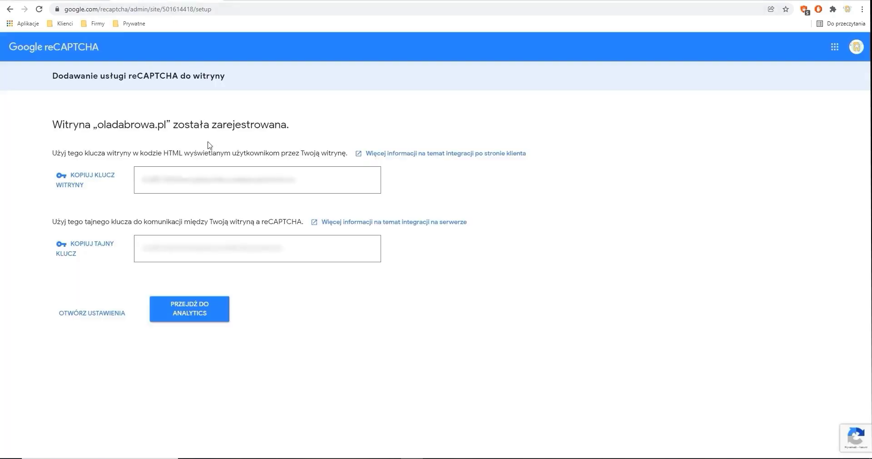
{"action": "left_click", "coordinate": [91, 313]}
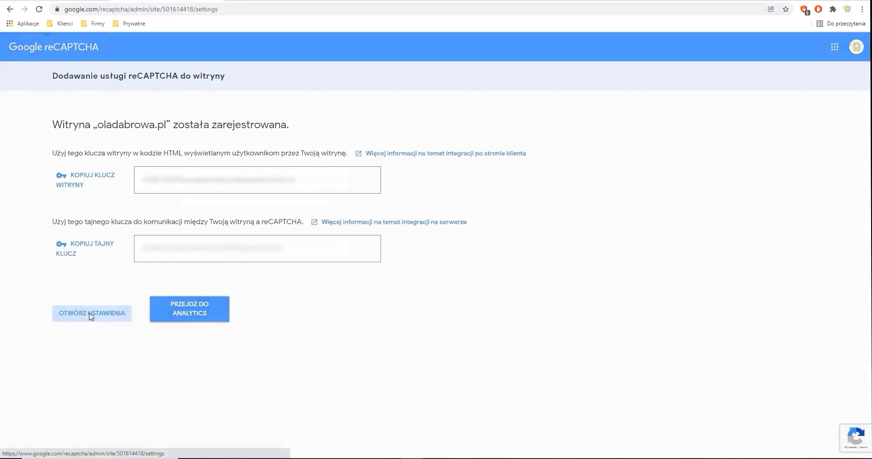
{"action": "scroll", "coordinate": [216, 300], "scroll_direction": "down", "scroll_amount": 3}
{"action": "scroll", "coordinate": [216, 300], "scroll_direction": "down", "scroll_amount": 1}
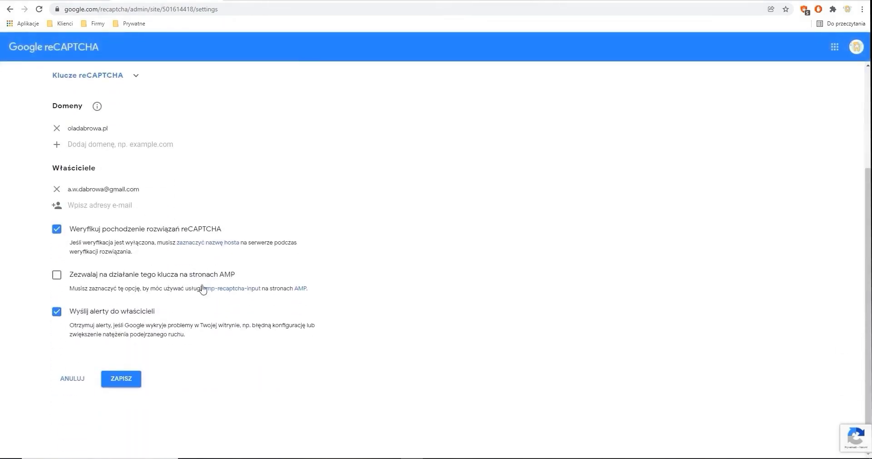
{"action": "left_click", "coordinate": [57, 275]}
{"action": "left_click", "coordinate": [120, 384]}
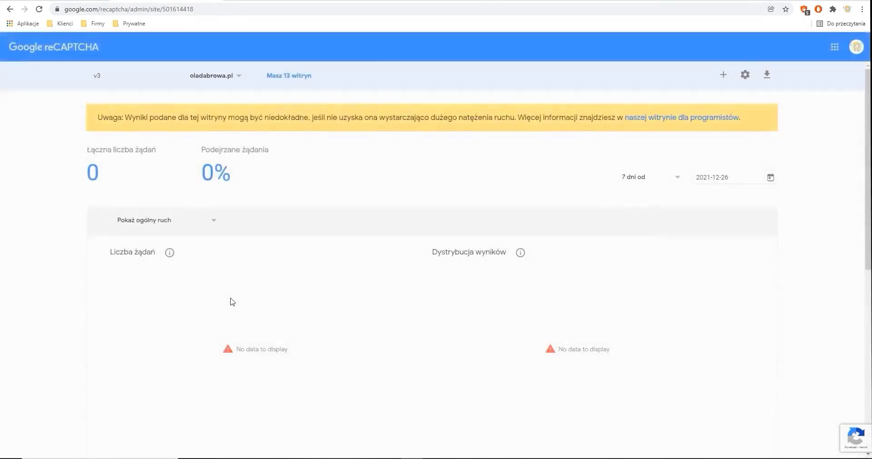
- Switch to the website's Kontakt page to check reCAPTCHA on the page with the contact form
{"action": "key", "text": "ctrl+Tab"}
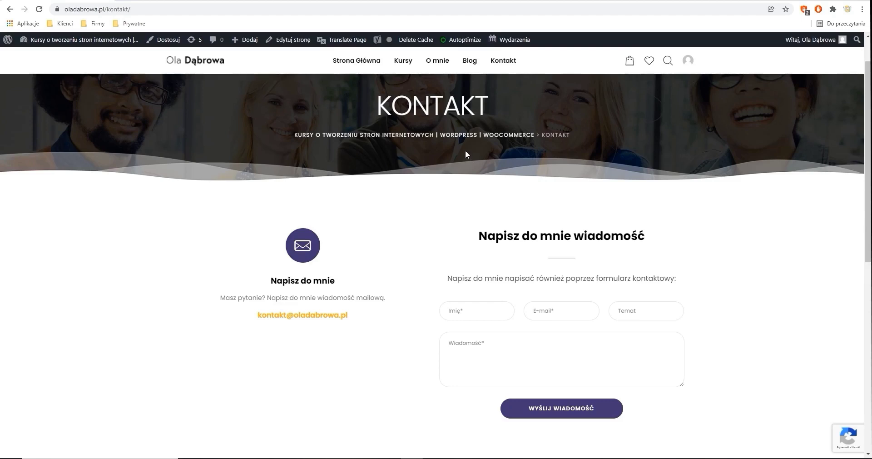